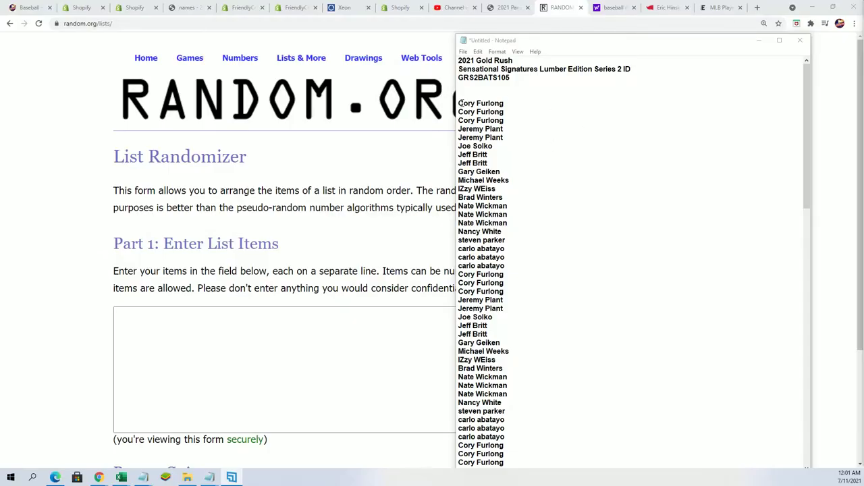
Step: Copy the block of owner names below the card set title lines in Notepad
{"action": "mouse_move", "coordinate": [460, 103]}
{"action": "left_mouse_down"}
{"action": "mouse_move", "coordinate": [503, 413]}
{"action": "mouse_move", "coordinate": [504, 325]}
{"action": "mouse_move", "coordinate": [504, 334]}
{"action": "left_mouse_up"}
{"action": "right_click", "coordinate": [497, 327]}
{"action": "left_click", "coordinate": [518, 353]}
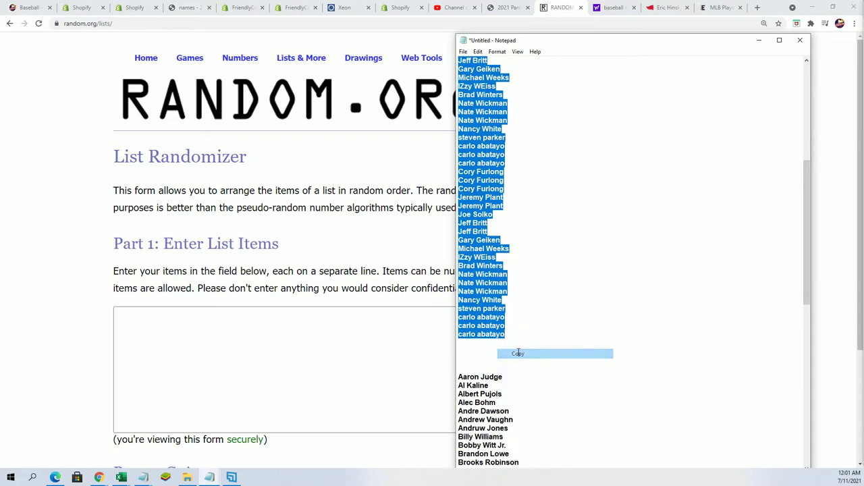
Step: Paste the owner names into RANDOM.ORG's List Randomizer and randomize them
{"action": "left_click", "coordinate": [212, 331]}
{"action": "right_click", "coordinate": [149, 318]}
{"action": "left_click", "coordinate": [186, 383]}
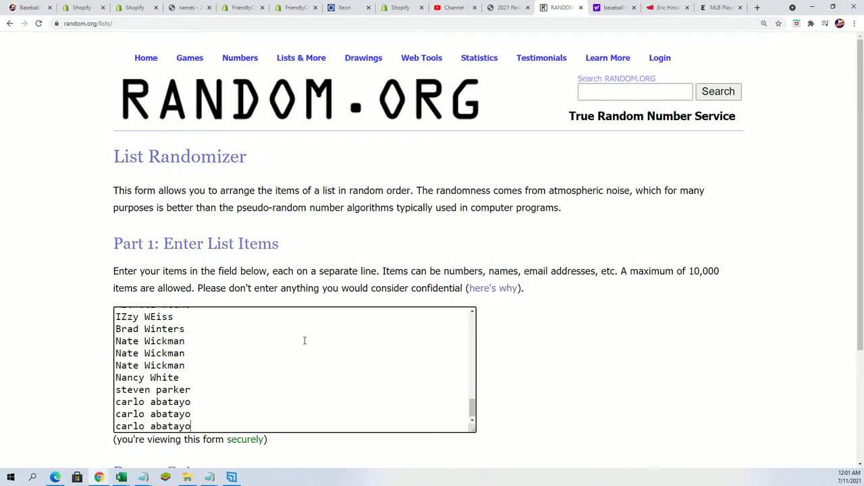
{"action": "scroll", "coordinate": [305, 340], "scroll_direction": "down", "scroll_amount": 3}
{"action": "left_click", "coordinate": [133, 370]}
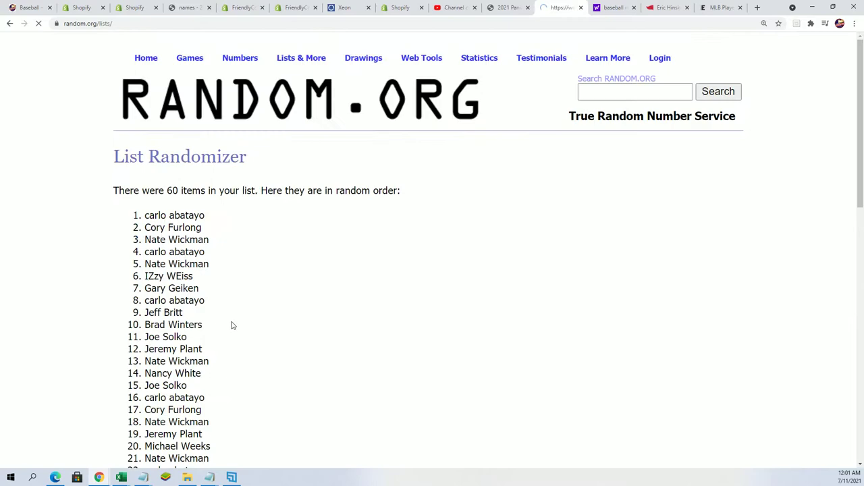
Step: Reshuffle the owner list six more times with Again!
{"action": "scroll", "coordinate": [157, 386], "scroll_direction": "down", "scroll_amount": 8}
{"action": "scroll", "coordinate": [157, 385], "scroll_direction": "down", "scroll_amount": 3}
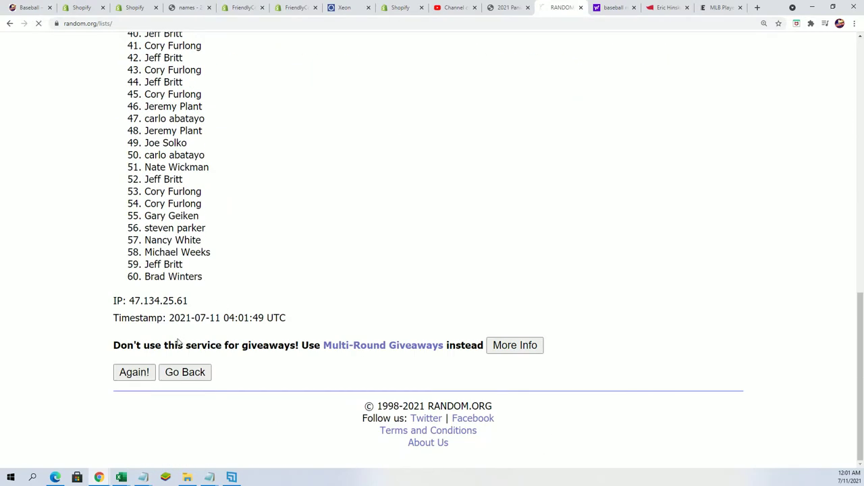
{"action": "left_click", "coordinate": [135, 375]}
{"action": "scroll", "coordinate": [133, 397], "scroll_direction": "down", "scroll_amount": 10}
{"action": "left_click", "coordinate": [133, 375]}
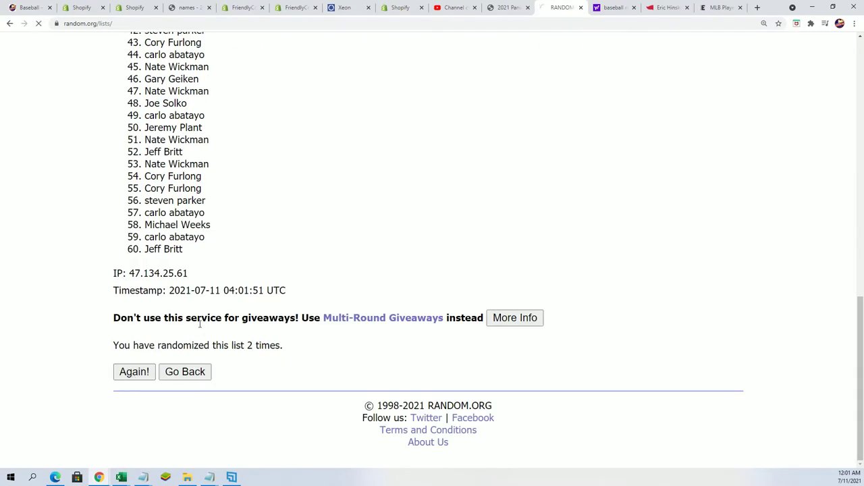
{"action": "scroll", "coordinate": [134, 398], "scroll_direction": "down", "scroll_amount": 10}
{"action": "left_click", "coordinate": [131, 376]}
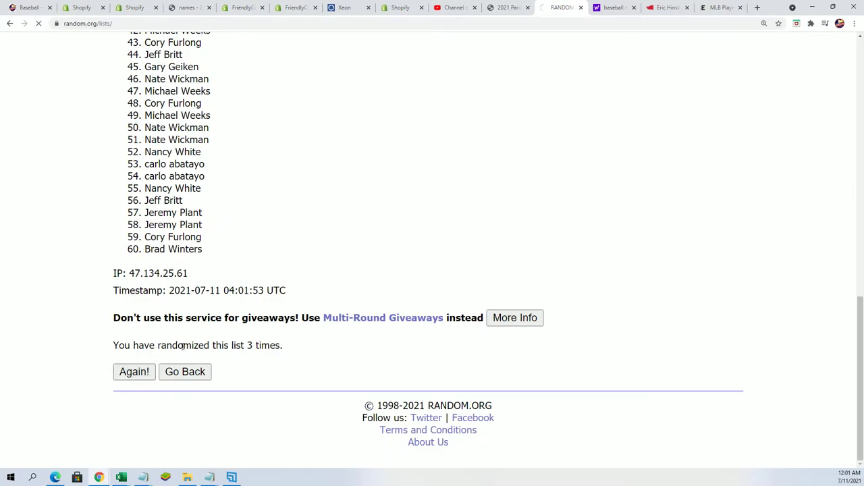
{"action": "scroll", "coordinate": [129, 392], "scroll_direction": "down", "scroll_amount": 10}
{"action": "left_click", "coordinate": [133, 373]}
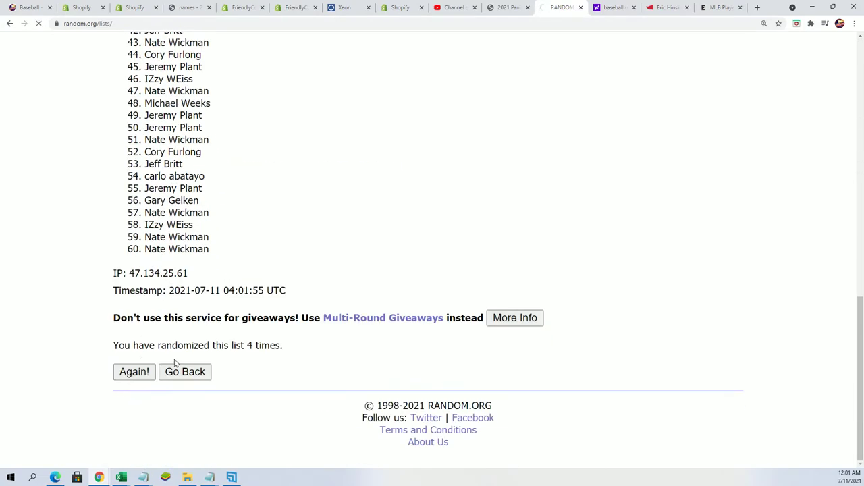
{"action": "scroll", "coordinate": [174, 363], "scroll_direction": "down", "scroll_amount": 10}
{"action": "left_click", "coordinate": [132, 373]}
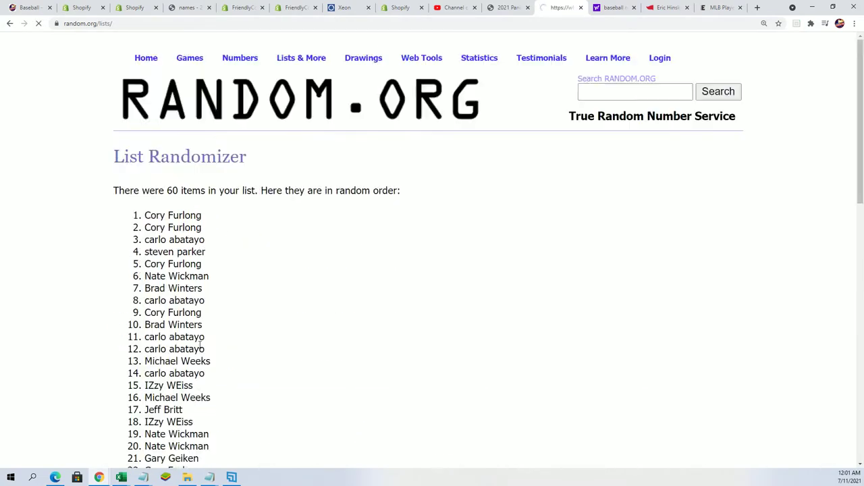
{"action": "scroll", "coordinate": [200, 345], "scroll_direction": "down", "scroll_amount": 10}
{"action": "left_click", "coordinate": [135, 374]}
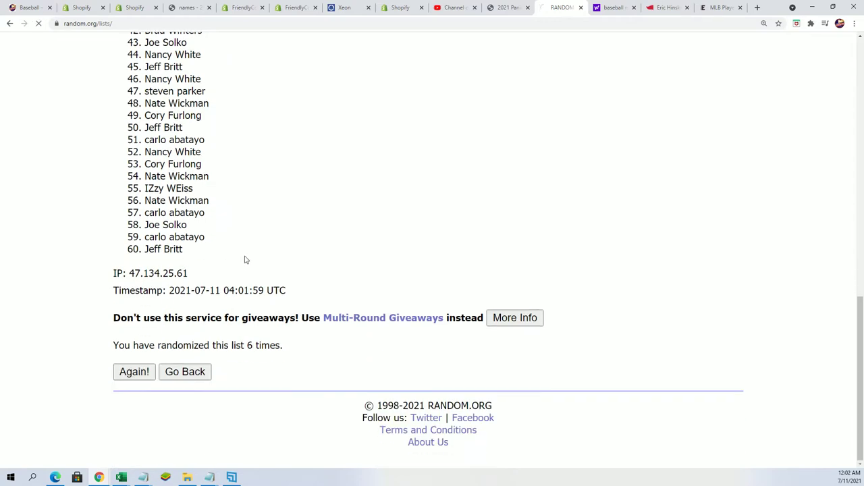
Step: Copy the 60 randomized owner names and switch to the Excel workbook
{"action": "mouse_move", "coordinate": [144, 123]}
{"action": "left_mouse_down"}
{"action": "mouse_move", "coordinate": [183, 206]}
{"action": "mouse_move", "coordinate": [216, 380]}
{"action": "mouse_move", "coordinate": [253, 342]}
{"action": "mouse_move", "coordinate": [243, 349]}
{"action": "left_mouse_up"}
{"action": "scroll", "coordinate": [252, 341], "scroll_direction": "down", "scroll_amount": 5}
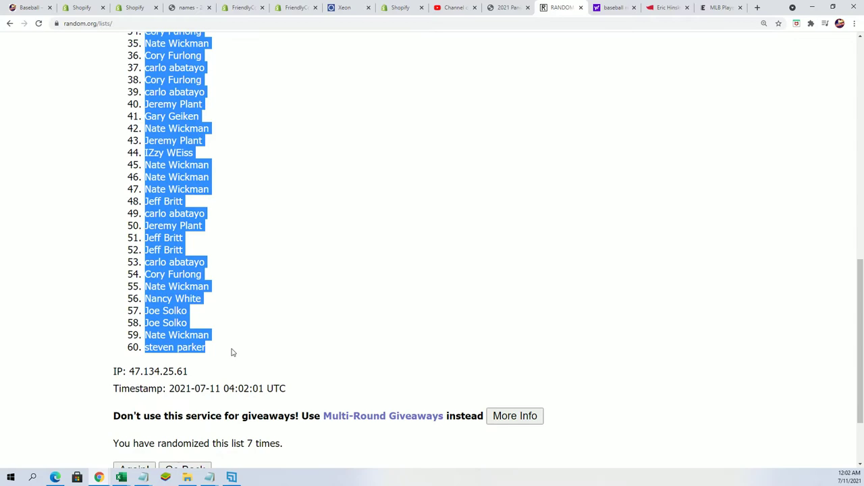
{"action": "right_click", "coordinate": [187, 338]}
{"action": "left_click", "coordinate": [201, 344]}
{"action": "scroll", "coordinate": [313, 399], "scroll_direction": "up", "scroll_amount": 1}
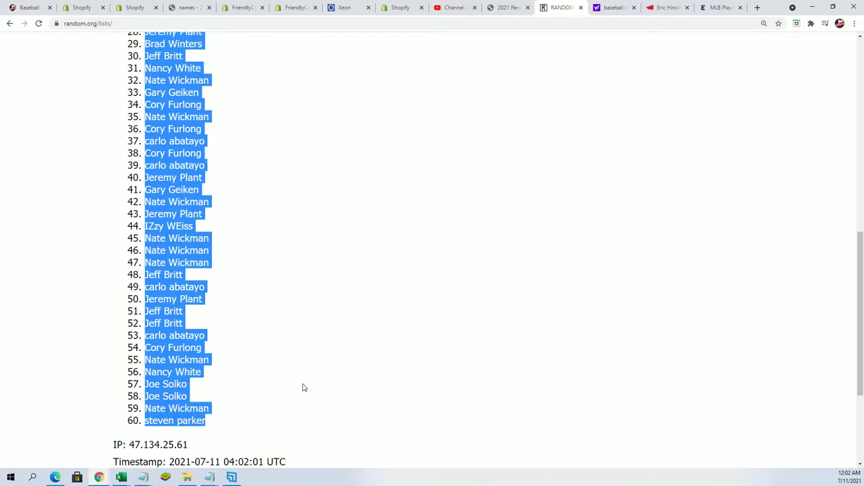
{"action": "scroll", "coordinate": [303, 388], "scroll_direction": "up", "scroll_amount": 7}
{"action": "scroll", "coordinate": [306, 329], "scroll_direction": "down", "scroll_amount": 1}
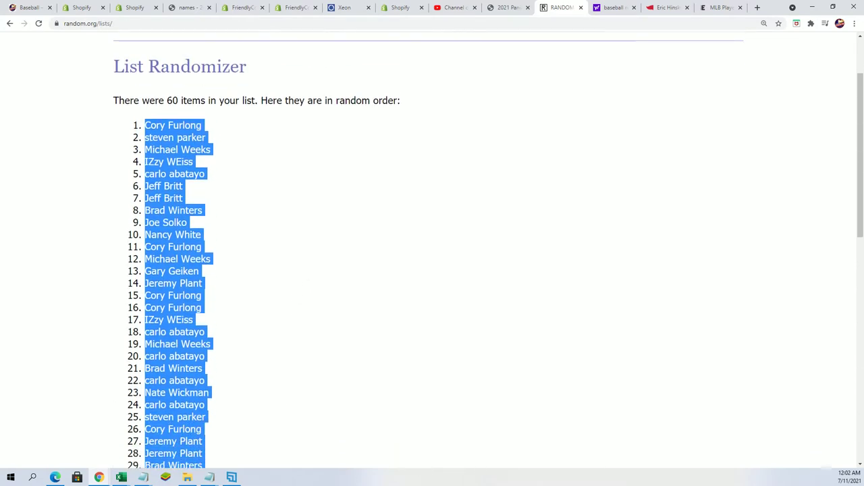
{"action": "key", "text": "alt+Tab"}
{"action": "key", "text": "alt+Tab"}
{"action": "key", "text": "alt+Tab"}
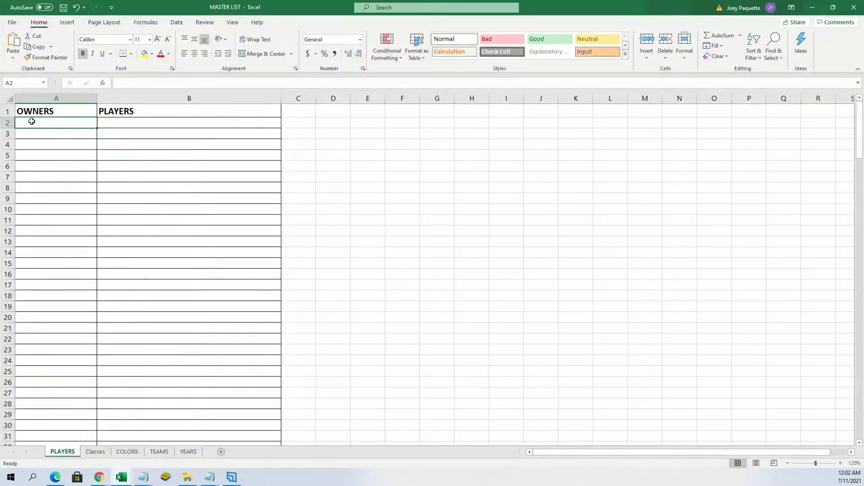
Step: Paste Special the randomized owner names into A2 as Text
{"action": "right_click", "coordinate": [30, 121]}
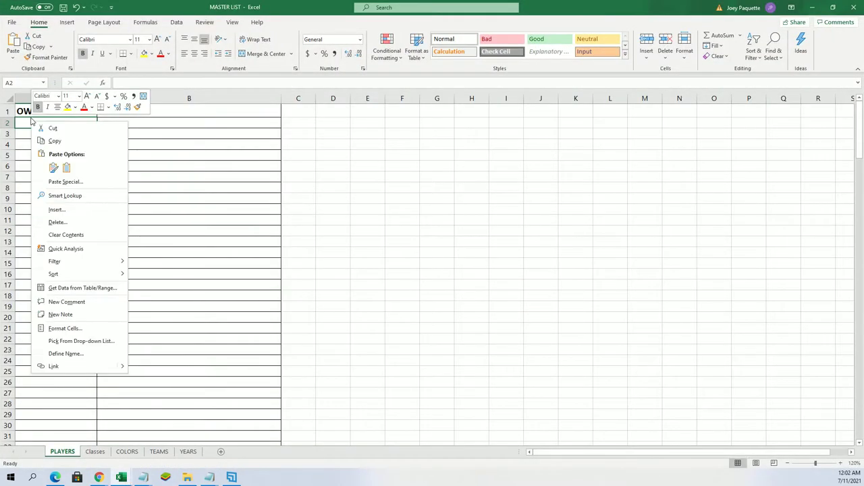
{"action": "left_click", "coordinate": [63, 182]}
{"action": "left_click", "coordinate": [54, 135]}
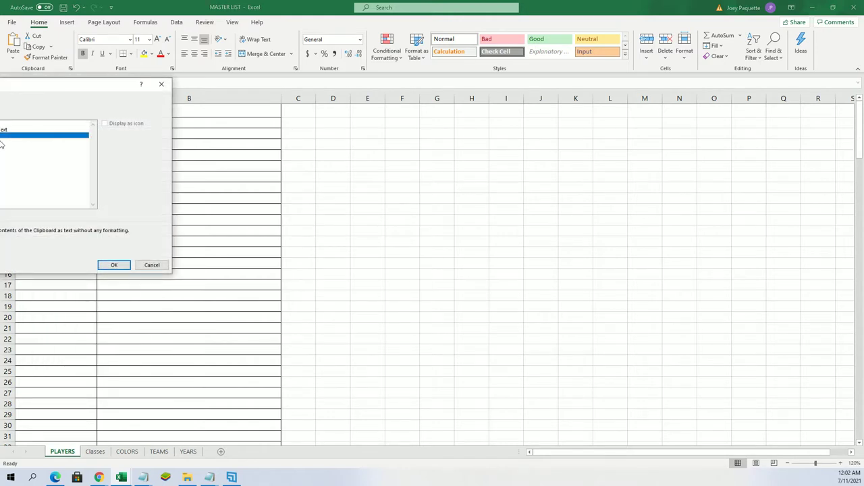
{"action": "left_click", "coordinate": [113, 265]}
Step: Widen column A to 20.43 and place the restored Excel window beside the browser
{"action": "left_click", "coordinate": [76, 99]}
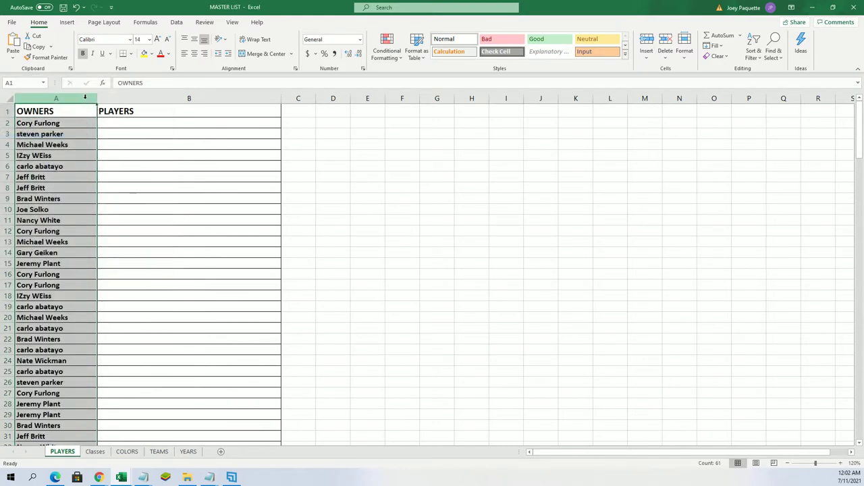
{"action": "left_click_drag", "start_coordinate": [96, 100], "coordinate": [80, 100]}
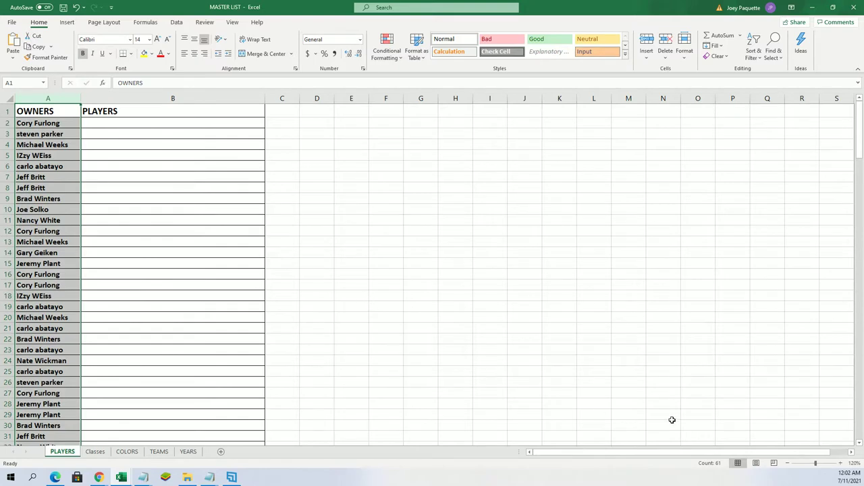
{"action": "double_click", "coordinate": [236, 5]}
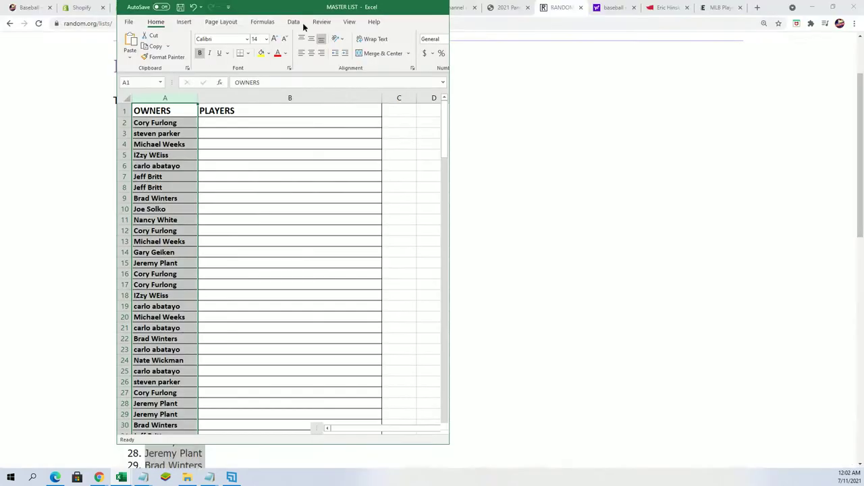
{"action": "mouse_move", "coordinate": [290, 4]}
{"action": "left_mouse_down"}
{"action": "mouse_move", "coordinate": [413, 28]}
{"action": "mouse_move", "coordinate": [414, 2]}
{"action": "left_mouse_up"}
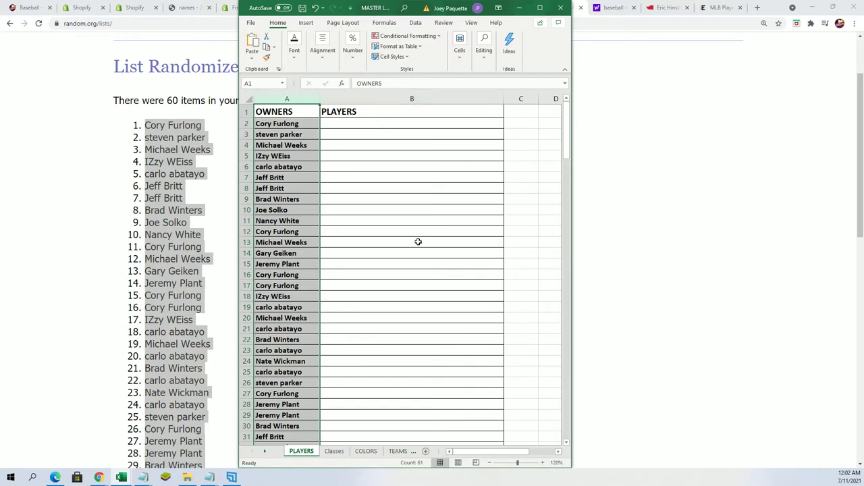
{"action": "left_click", "coordinate": [339, 126]}
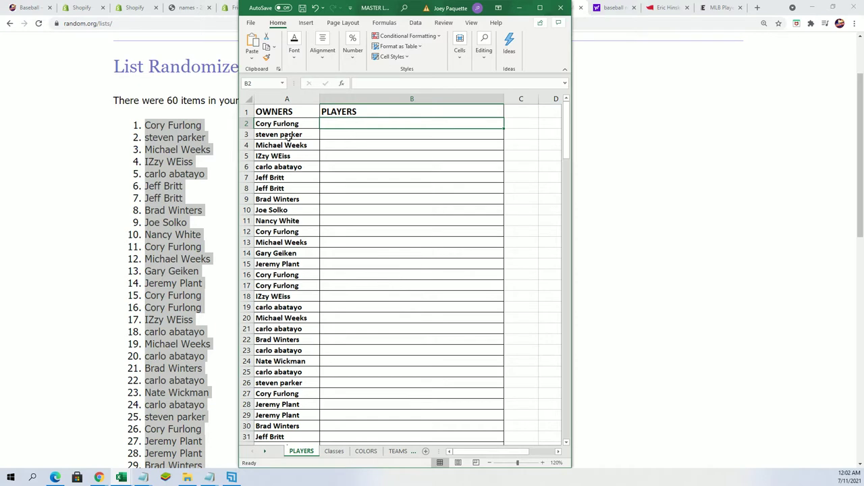
Step: Reset the List Randomizer form and close the unsaved Notepad team list without saving
{"action": "key", "text": "alt+Tab"}
{"action": "scroll", "coordinate": [77, 131], "scroll_direction": "up", "scroll_amount": 3}
{"action": "mouse_move", "coordinate": [302, 59]}
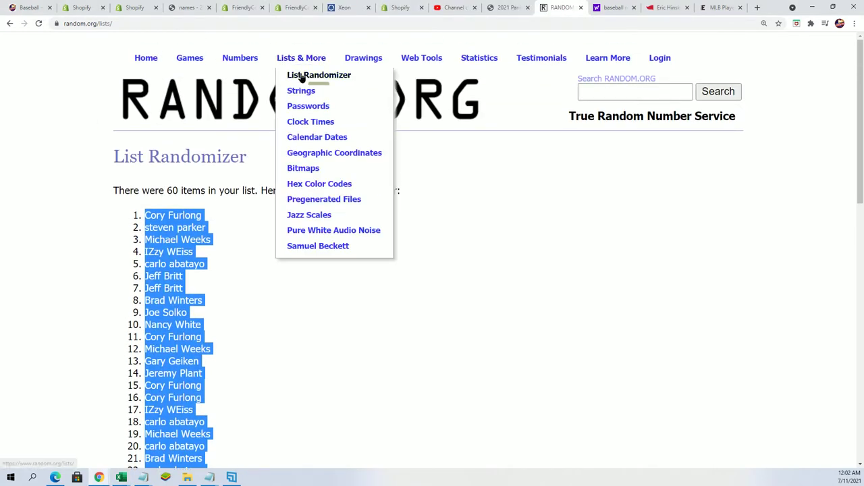
{"action": "left_click", "coordinate": [302, 77]}
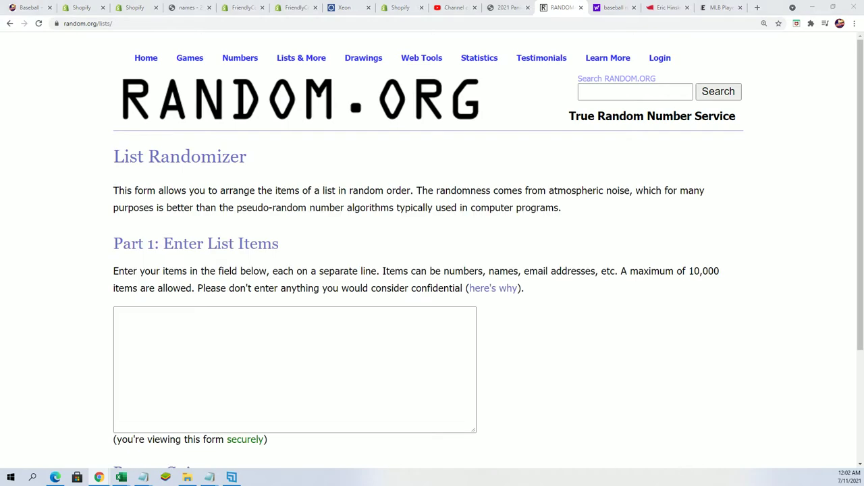
{"action": "key", "text": "alt+Tab"}
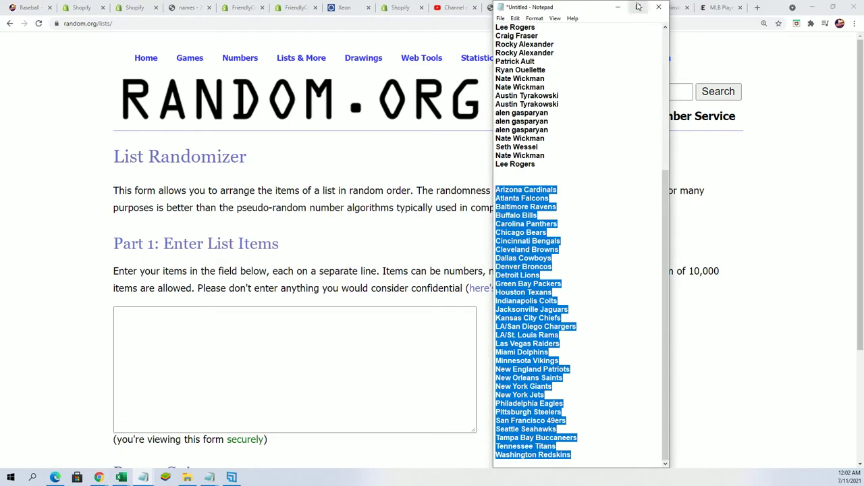
{"action": "left_click", "coordinate": [660, 7]}
{"action": "left_click", "coordinate": [446, 239]}
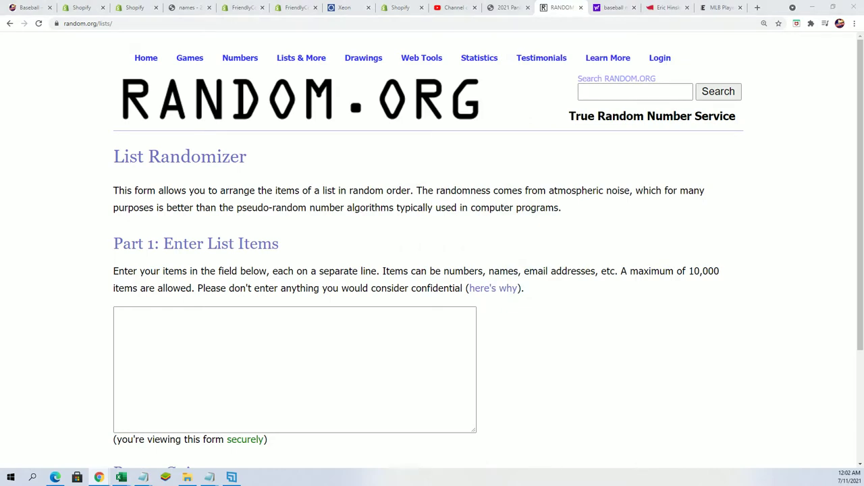
Step: Copy the player name list from Notepad into the List Randomizer field
{"action": "key", "text": "alt+Tab"}
{"action": "scroll", "coordinate": [596, 274], "scroll_direction": "down", "scroll_amount": 15}
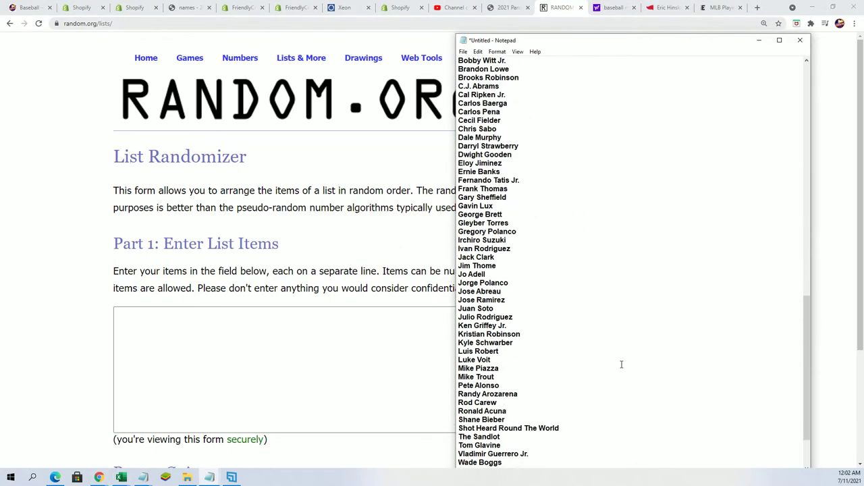
{"action": "mouse_move", "coordinate": [513, 425]}
{"action": "left_mouse_down"}
{"action": "mouse_move", "coordinate": [472, 220]}
{"action": "mouse_move", "coordinate": [473, 59]}
{"action": "mouse_move", "coordinate": [464, 164]}
{"action": "left_mouse_up"}
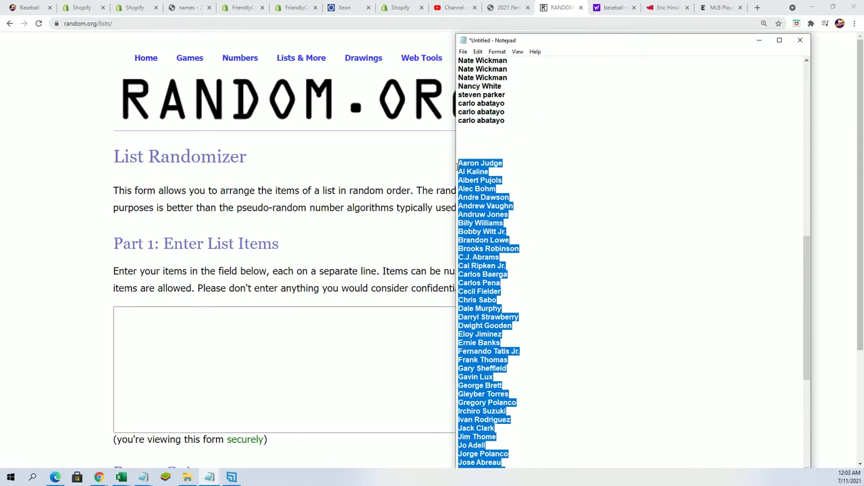
{"action": "right_click", "coordinate": [480, 176]}
{"action": "left_click", "coordinate": [513, 206]}
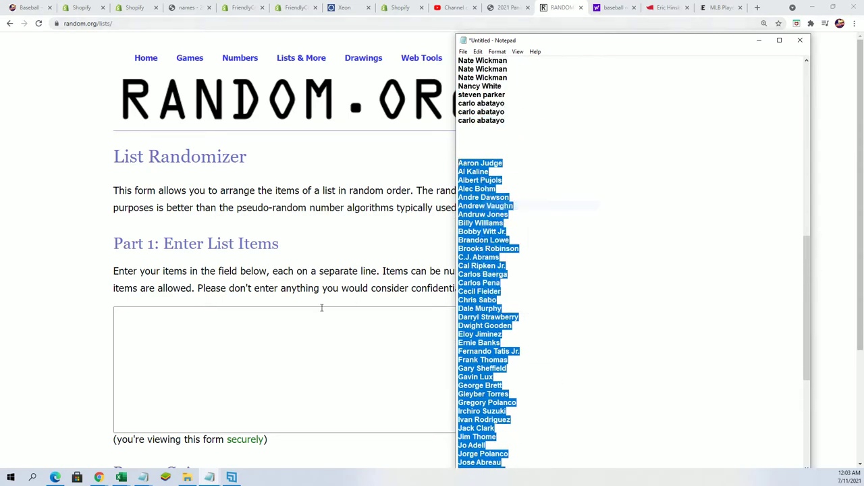
{"action": "right_click", "coordinate": [226, 320]}
{"action": "left_click", "coordinate": [264, 395]}
Step: Randomize the 60 player names and reshuffle them several more times
{"action": "scroll", "coordinate": [284, 395], "scroll_direction": "down", "scroll_amount": 3}
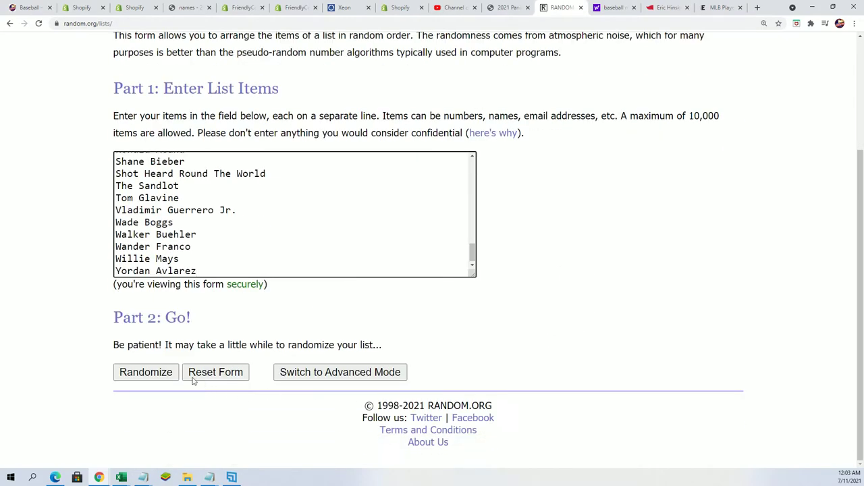
{"action": "left_click", "coordinate": [149, 372]}
{"action": "scroll", "coordinate": [125, 408], "scroll_direction": "down", "scroll_amount": 3}
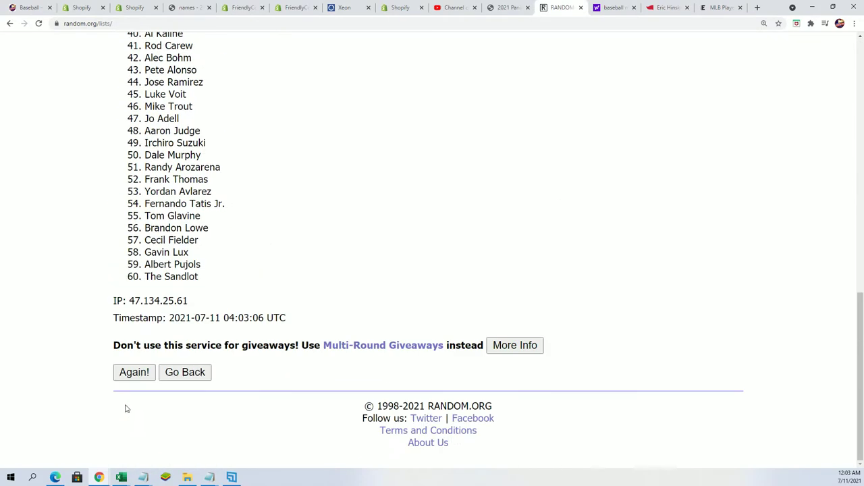
{"action": "left_click", "coordinate": [134, 373]}
{"action": "scroll", "coordinate": [133, 372], "scroll_direction": "down", "scroll_amount": 5}
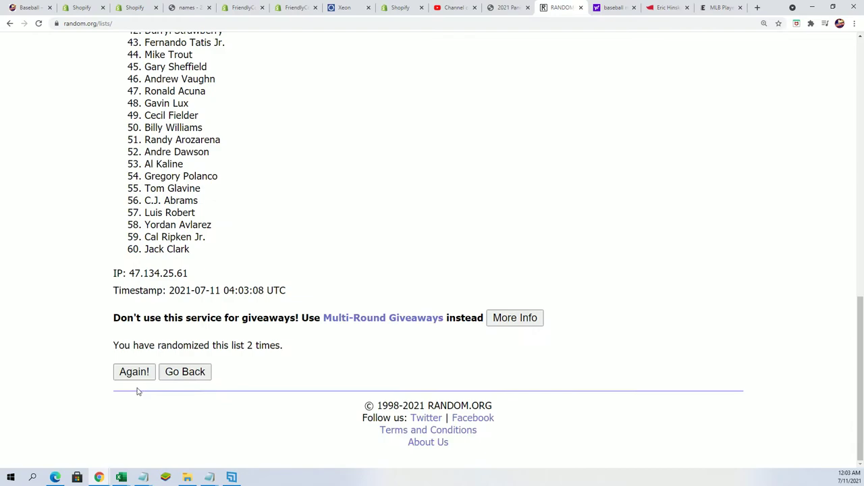
{"action": "left_click", "coordinate": [133, 373]}
{"action": "scroll", "coordinate": [135, 403], "scroll_direction": "down", "scroll_amount": 5}
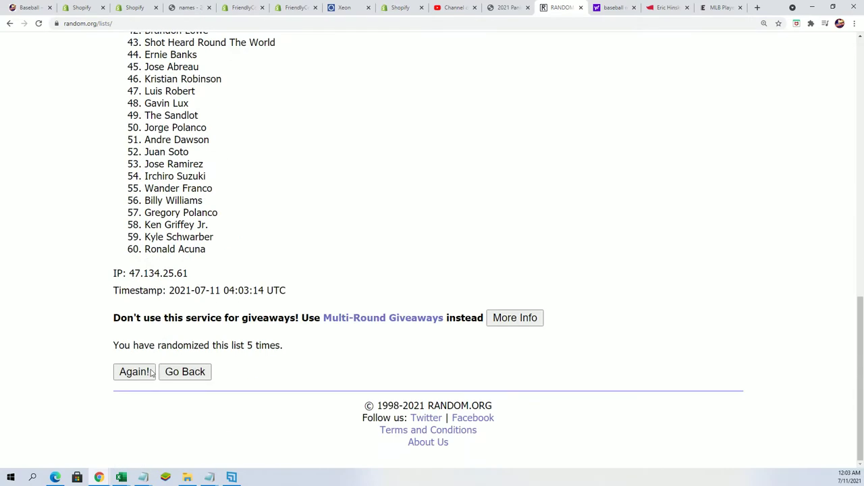
{"action": "left_click", "coordinate": [120, 372]}
{"action": "scroll", "coordinate": [209, 309], "scroll_direction": "down", "scroll_amount": 5}
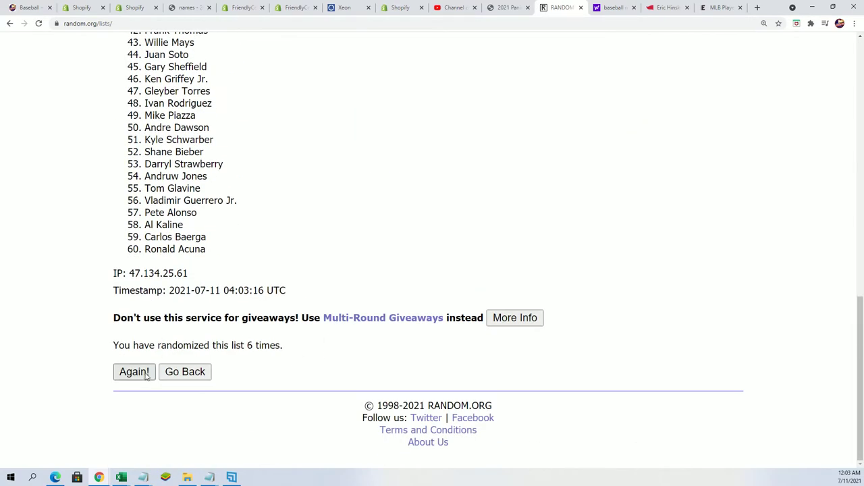
{"action": "left_click", "coordinate": [145, 377]}
{"action": "scroll", "coordinate": [262, 260], "scroll_direction": "down", "scroll_amount": 2}
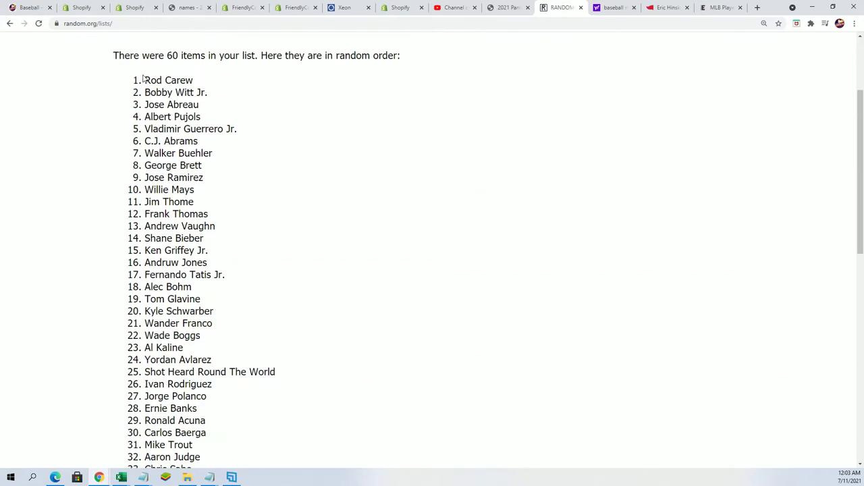
Step: Copy the final randomized list of 60 player names
{"action": "mouse_move", "coordinate": [143, 79]}
{"action": "left_mouse_down"}
{"action": "mouse_move", "coordinate": [203, 465]}
{"action": "mouse_move", "coordinate": [196, 225]}
{"action": "mouse_move", "coordinate": [213, 244]}
{"action": "mouse_move", "coordinate": [206, 251]}
{"action": "left_mouse_up"}
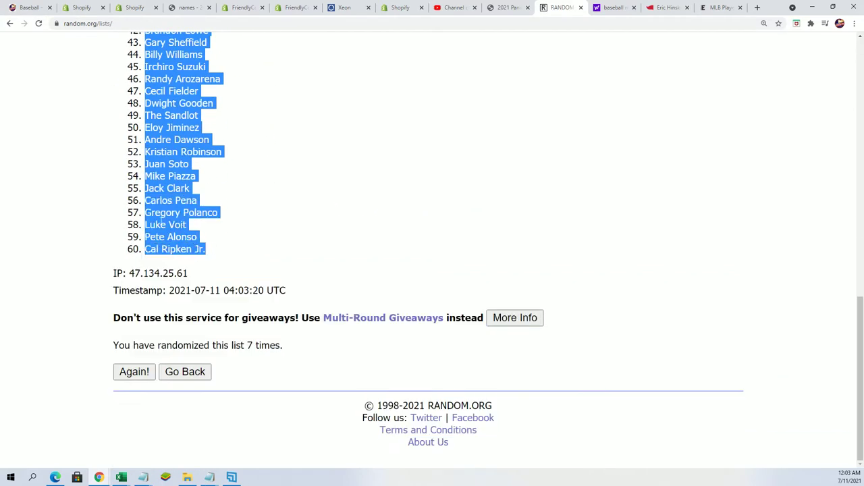
{"action": "right_click", "coordinate": [162, 224]}
{"action": "left_click", "coordinate": [203, 233]}
{"action": "scroll", "coordinate": [363, 399], "scroll_direction": "up", "scroll_amount": 3}
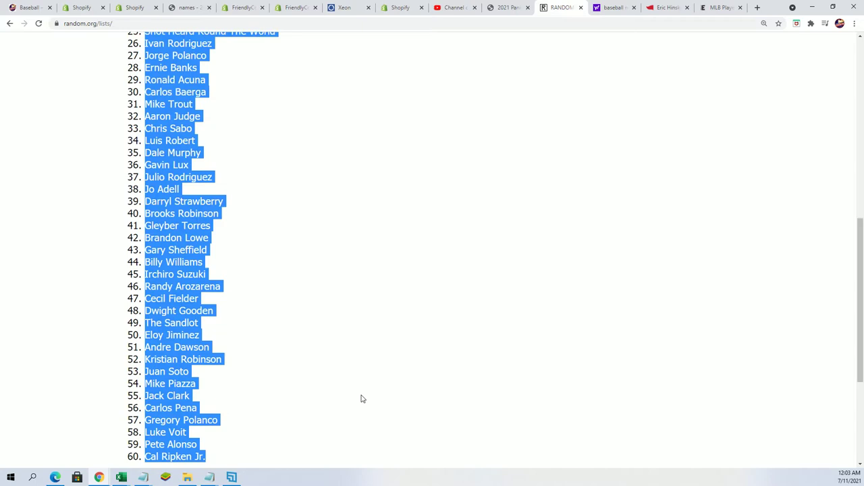
{"action": "scroll", "coordinate": [361, 399], "scroll_direction": "up", "scroll_amount": 5}
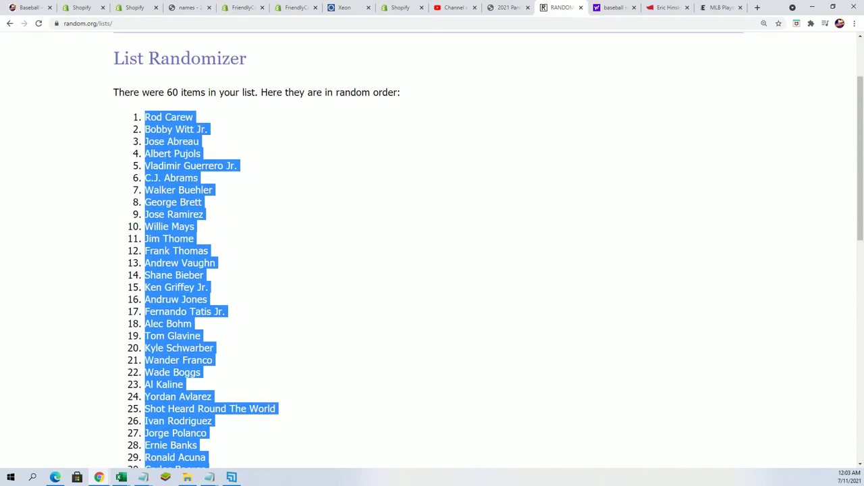
Step: Paste Special the randomized player names into B2 as Text
{"action": "key", "text": "alt+Tab"}
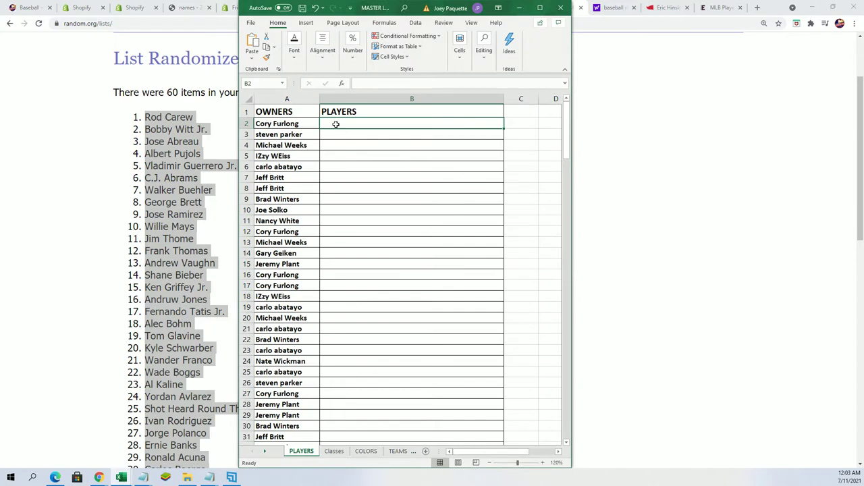
{"action": "right_click", "coordinate": [331, 124]}
{"action": "left_click", "coordinate": [358, 184]}
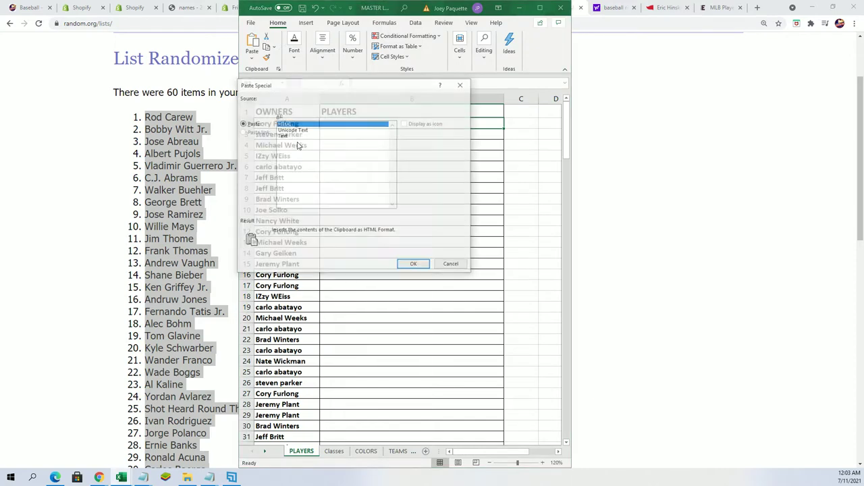
{"action": "left_click", "coordinate": [283, 136]}
{"action": "left_click", "coordinate": [414, 265]}
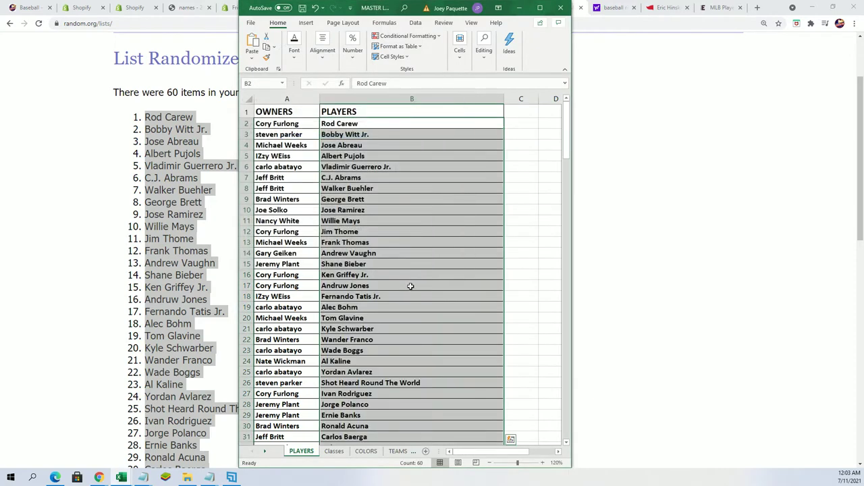
Step: Spot-check the player names in B3, B4, B6, B13, B14 and B18
{"action": "left_click", "coordinate": [351, 145]}
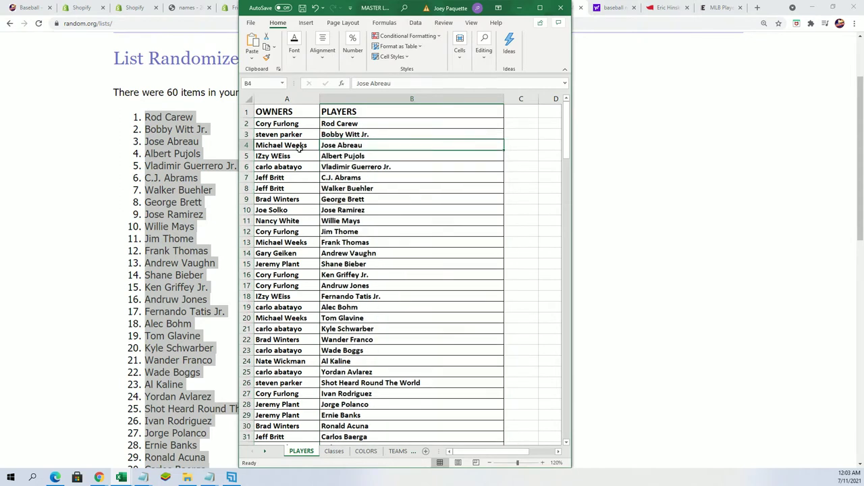
{"action": "left_click", "coordinate": [332, 134]}
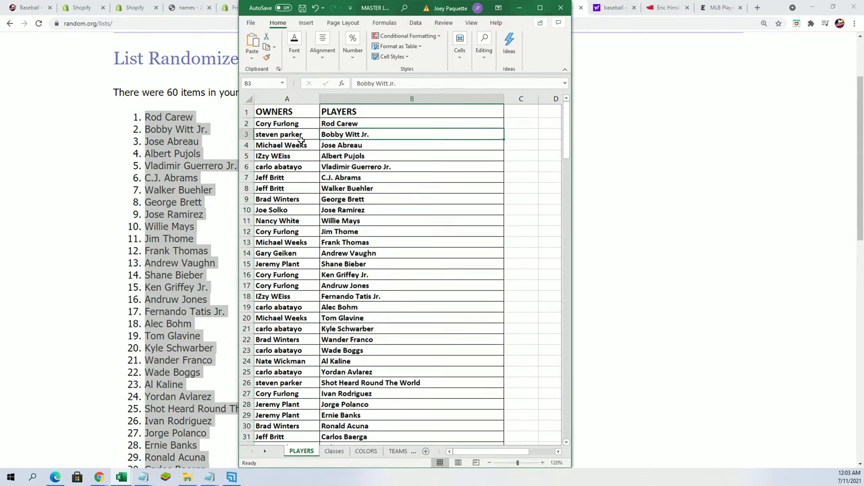
{"action": "left_click", "coordinate": [390, 167]}
{"action": "left_click", "coordinate": [363, 242]}
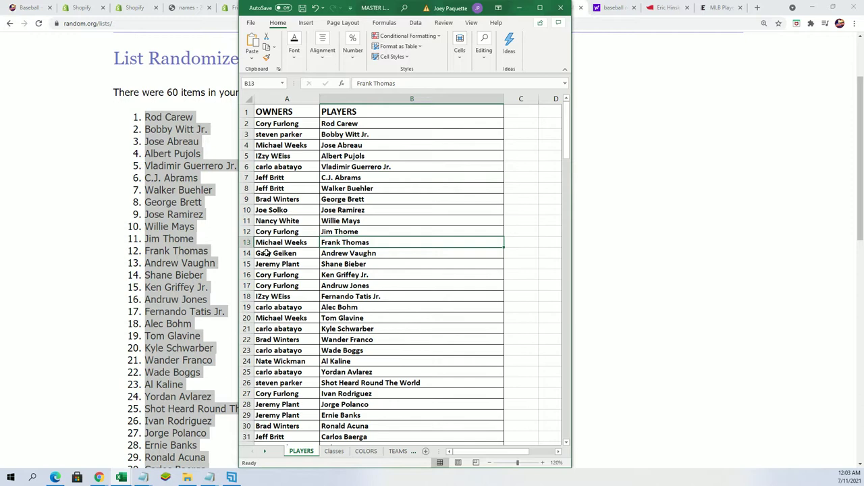
{"action": "left_click", "coordinate": [331, 253]}
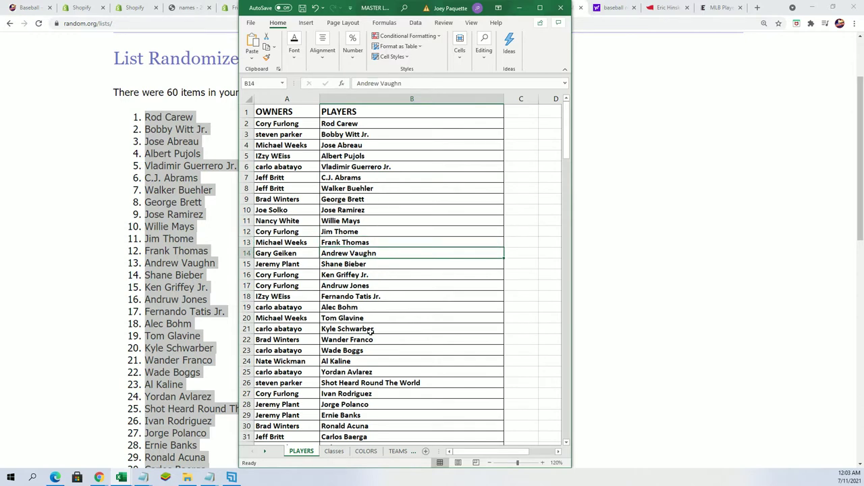
{"action": "left_click", "coordinate": [386, 295]}
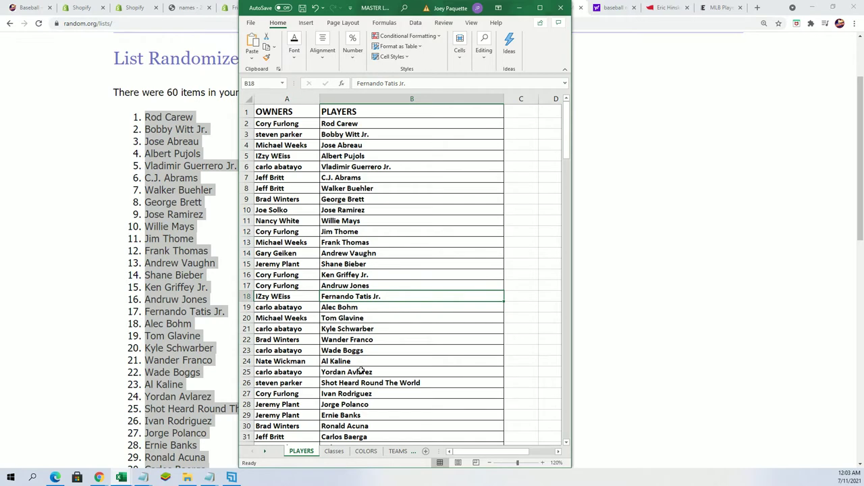
Step: Spot-check the pairings further down at B22, B35, A32 and B47
{"action": "scroll", "coordinate": [361, 370], "scroll_direction": "down", "scroll_amount": 1}
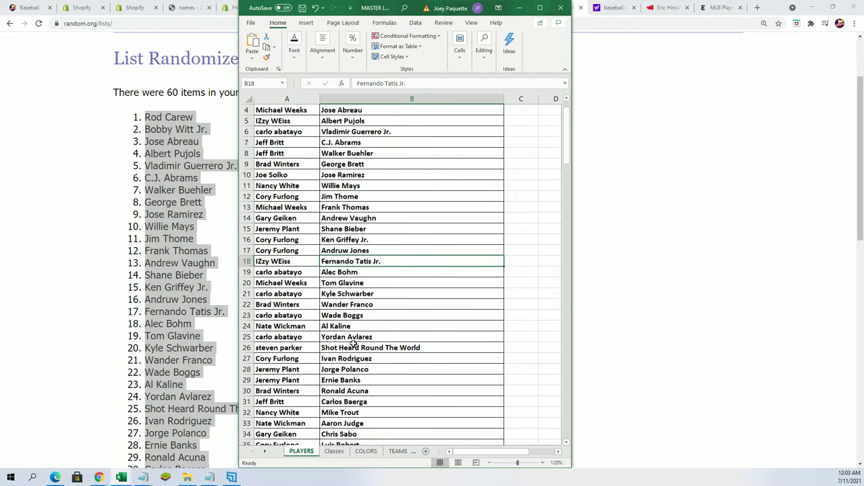
{"action": "left_click", "coordinate": [340, 305]}
{"action": "scroll", "coordinate": [375, 373], "scroll_direction": "down", "scroll_amount": 2}
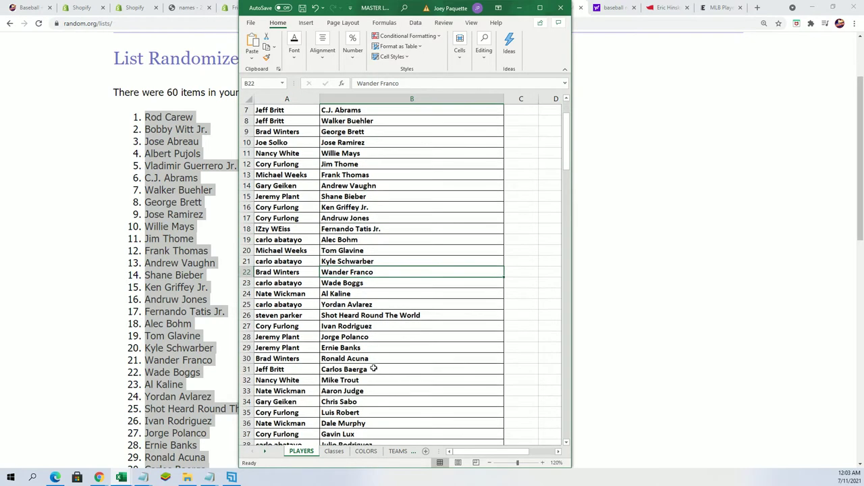
{"action": "left_click", "coordinate": [375, 379]}
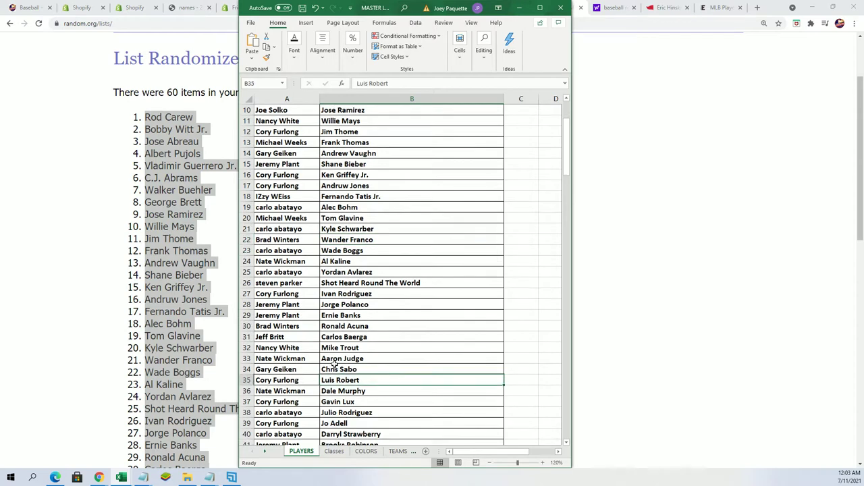
{"action": "scroll", "coordinate": [379, 373], "scroll_direction": "down", "scroll_amount": 2}
{"action": "scroll", "coordinate": [374, 369], "scroll_direction": "down", "scroll_amount": 1}
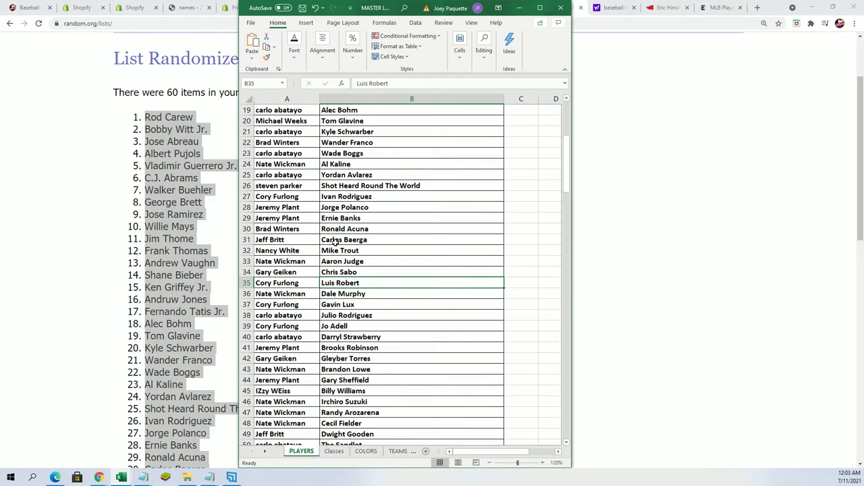
{"action": "left_click", "coordinate": [311, 250]}
{"action": "scroll", "coordinate": [373, 314], "scroll_direction": "down", "scroll_amount": 1}
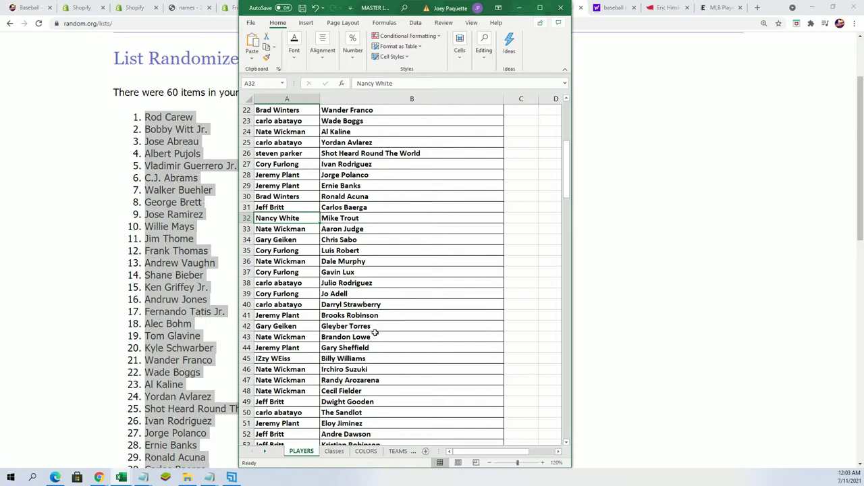
{"action": "scroll", "coordinate": [372, 331], "scroll_direction": "down", "scroll_amount": 1}
{"action": "scroll", "coordinate": [371, 331], "scroll_direction": "down", "scroll_amount": 1}
{"action": "left_click", "coordinate": [378, 318]}
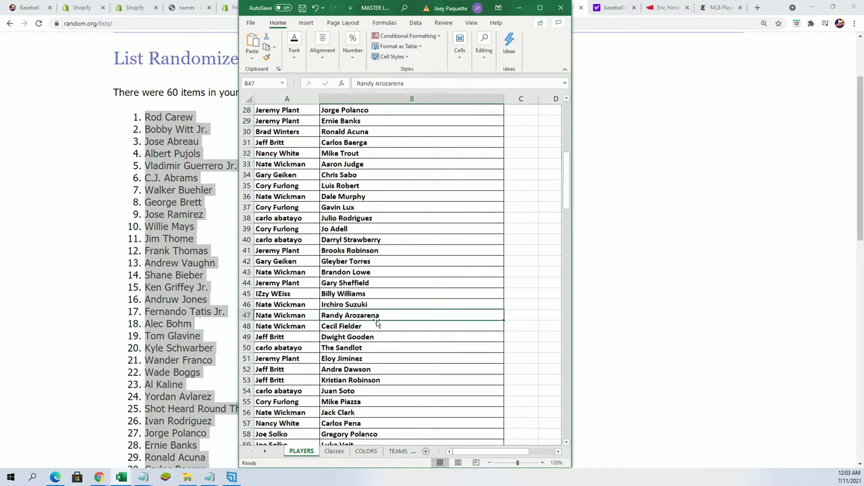
{"action": "scroll", "coordinate": [336, 365], "scroll_direction": "down", "scroll_amount": 2}
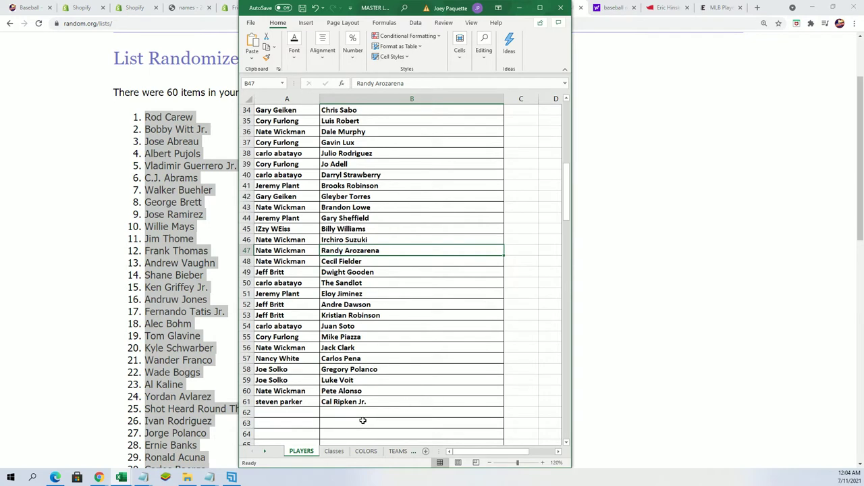
{"action": "left_click", "coordinate": [272, 402]}
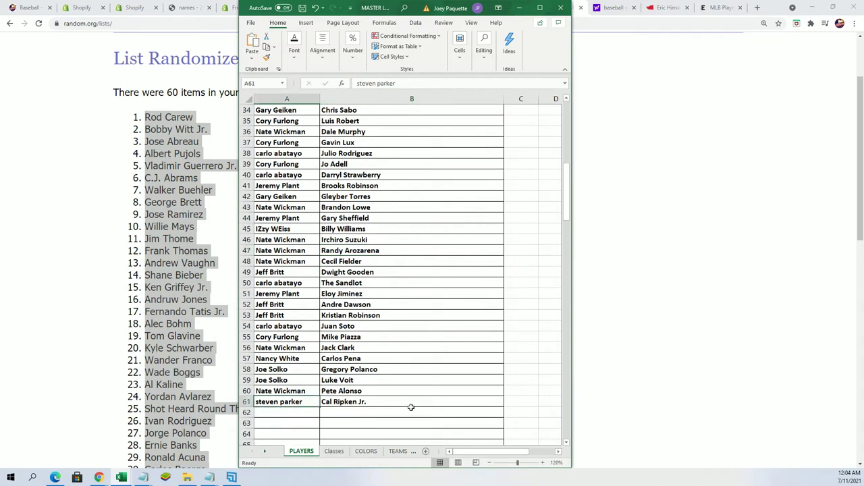
{"action": "scroll", "coordinate": [411, 407], "scroll_direction": "up", "scroll_amount": 11}
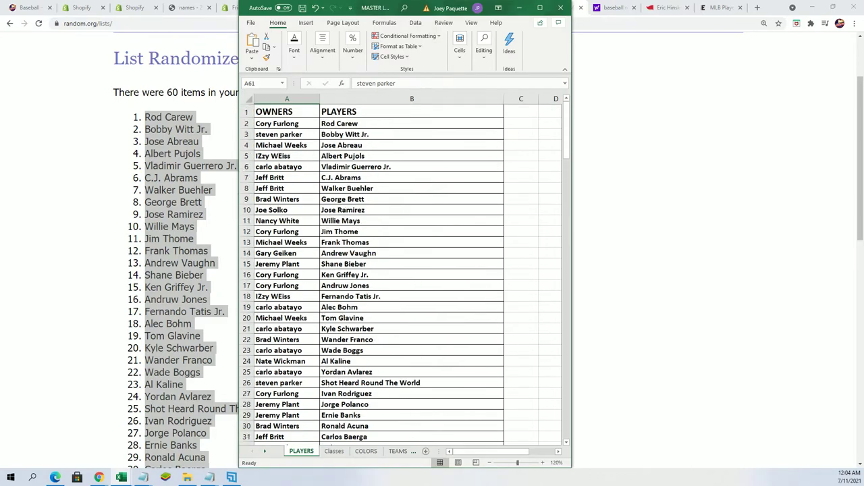